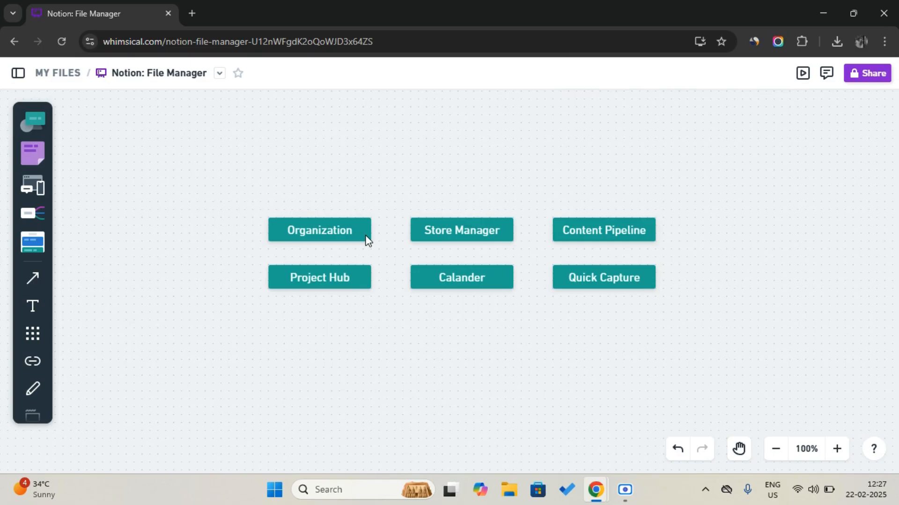
- Go through the Store Manager, Content Pipeline, Project Hub, Calander and Quick Capture boxes on the Notion: File Manager board one by one
left_click(434, 237)
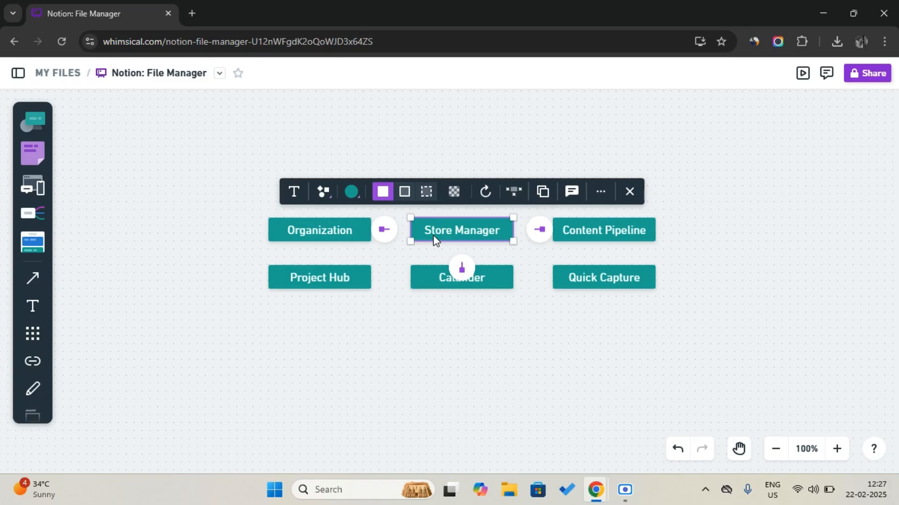
left_click(588, 238)
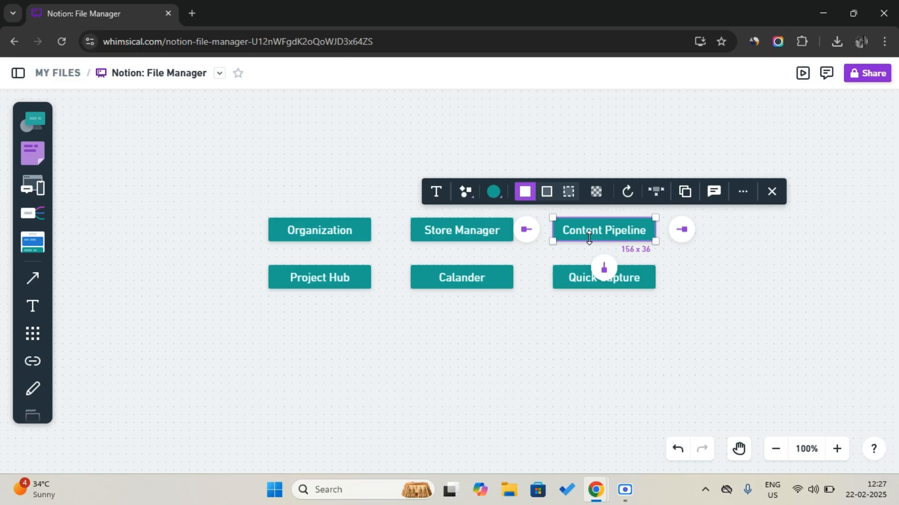
left_click(326, 284)
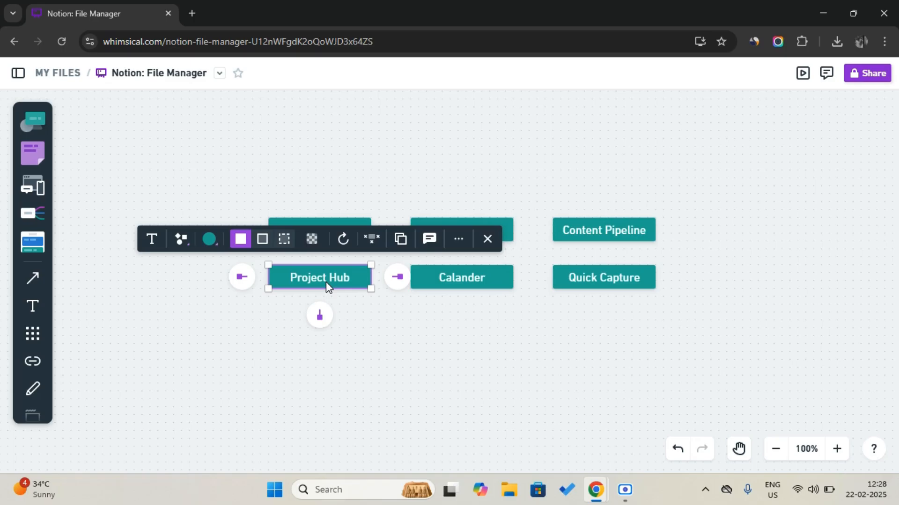
left_click(435, 285)
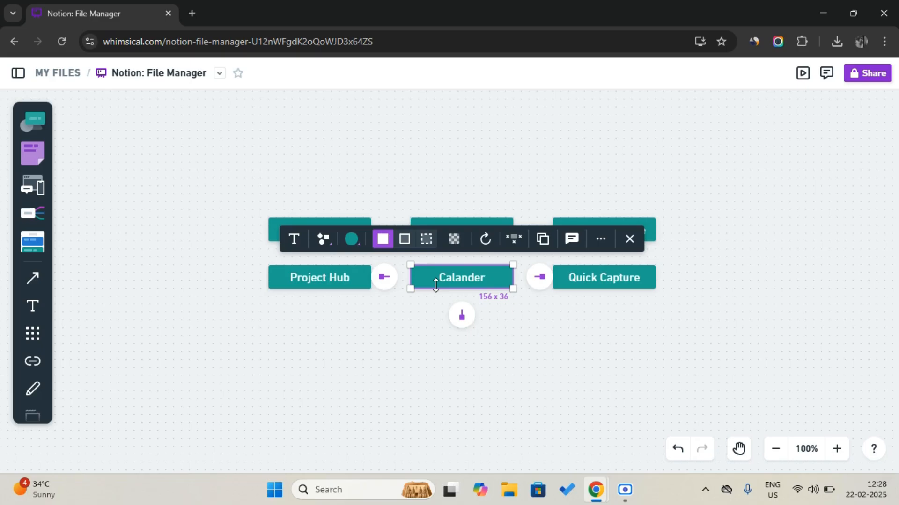
left_click(591, 287)
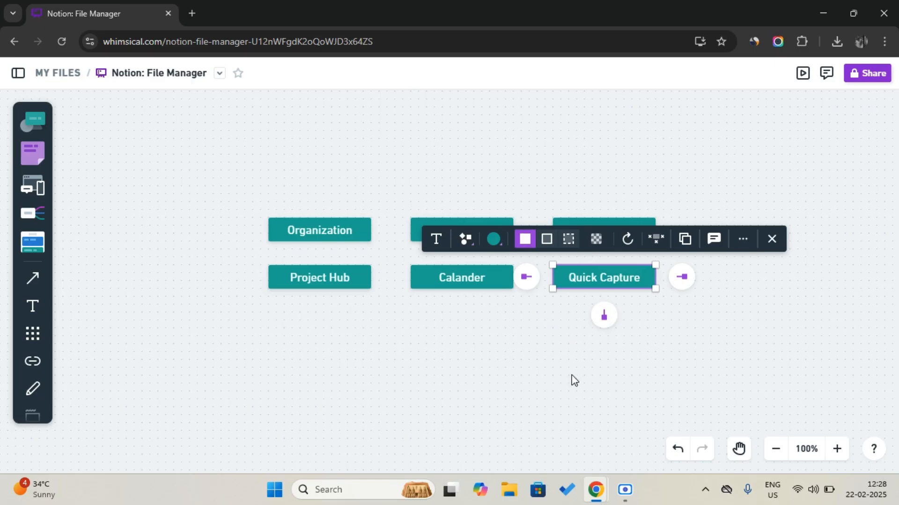
left_click(381, 359)
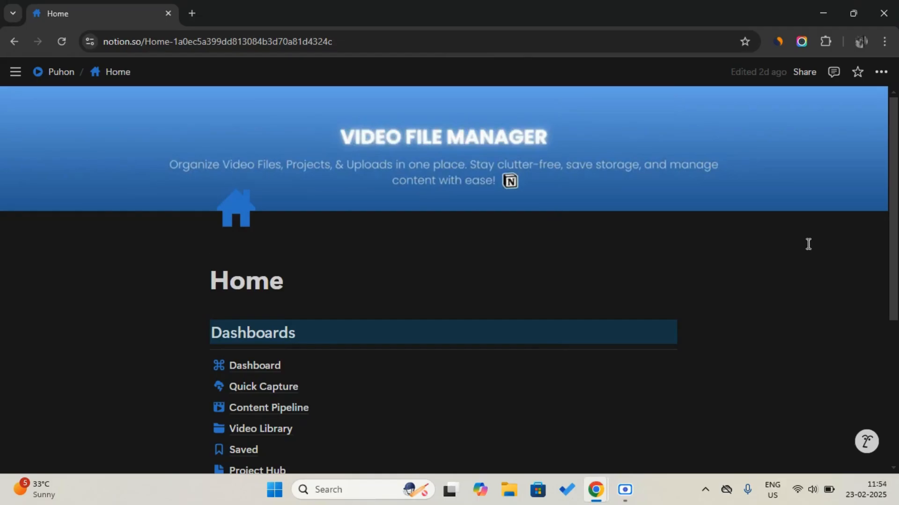
- Open the Dashboard page from the Home page's Dashboards list and look over its Projects and Videos sections
scroll(809, 244, "down", 4)
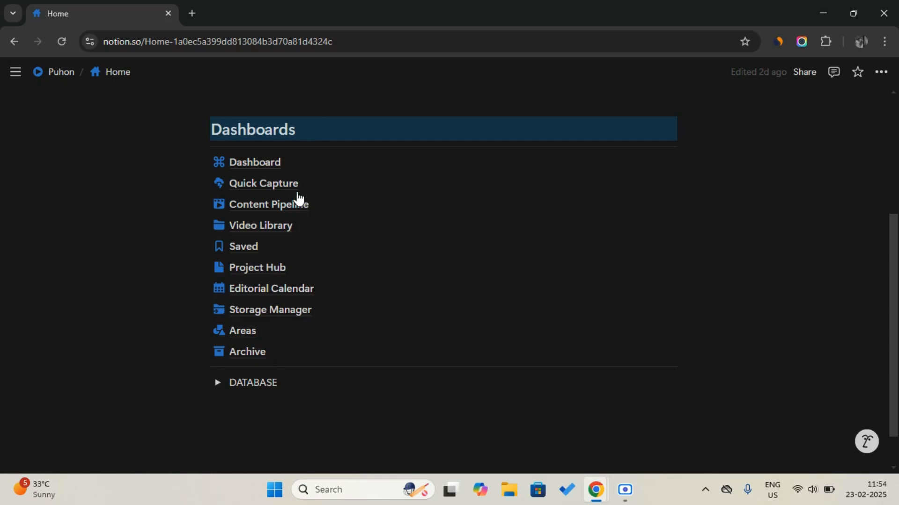
left_click(300, 163)
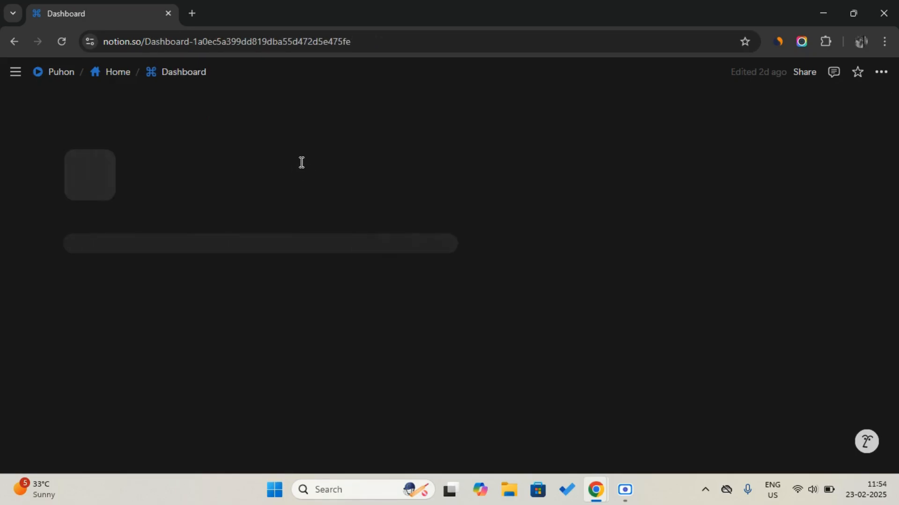
left_click(634, 493)
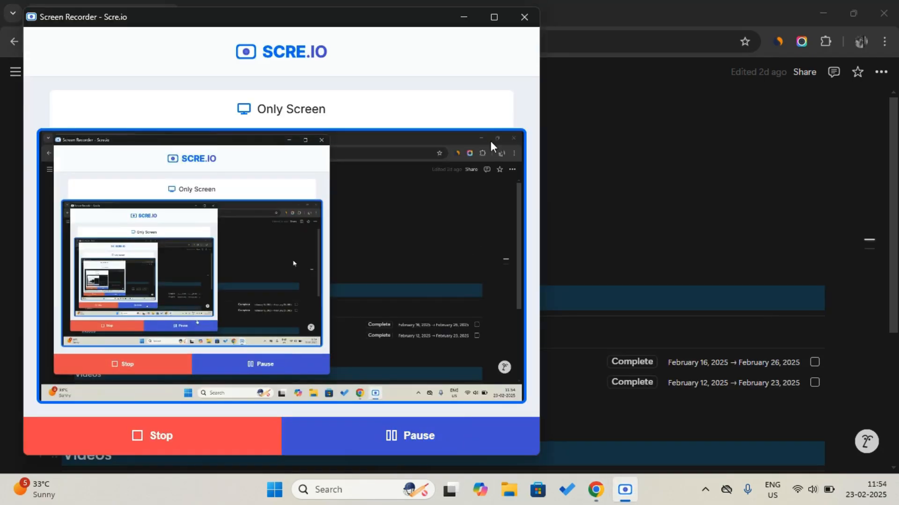
left_click(467, 19)
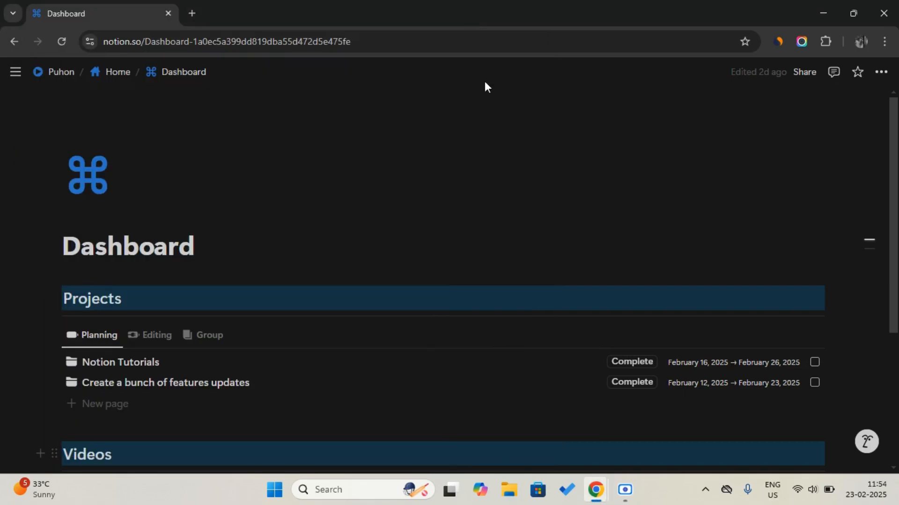
scroll(502, 185, "down", 2)
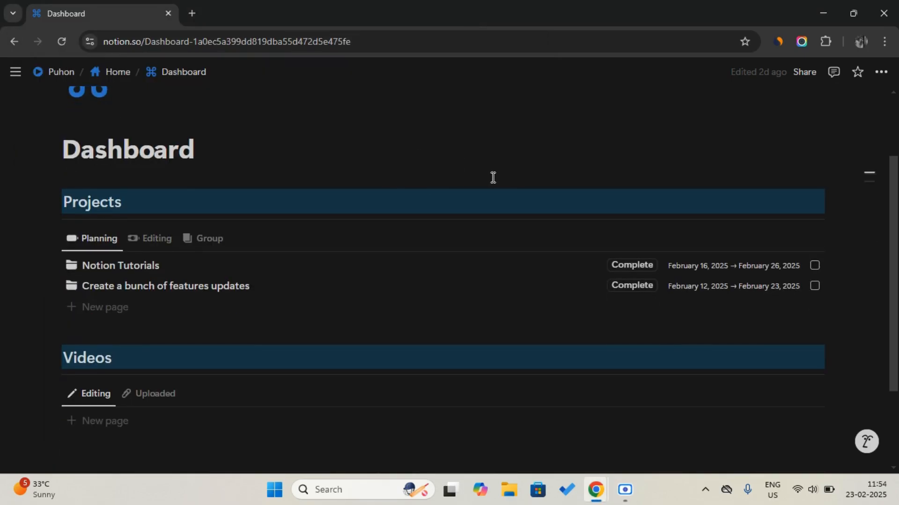
scroll(480, 158, "down", 1)
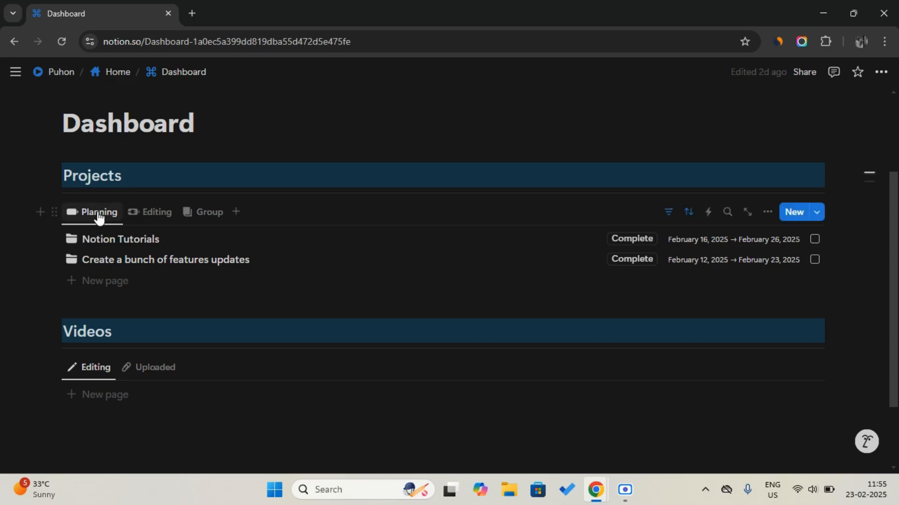
- Collapse the Complete, Editing and Planning groups in the Projects section's Group view and return to its Planning view
left_click(197, 213)
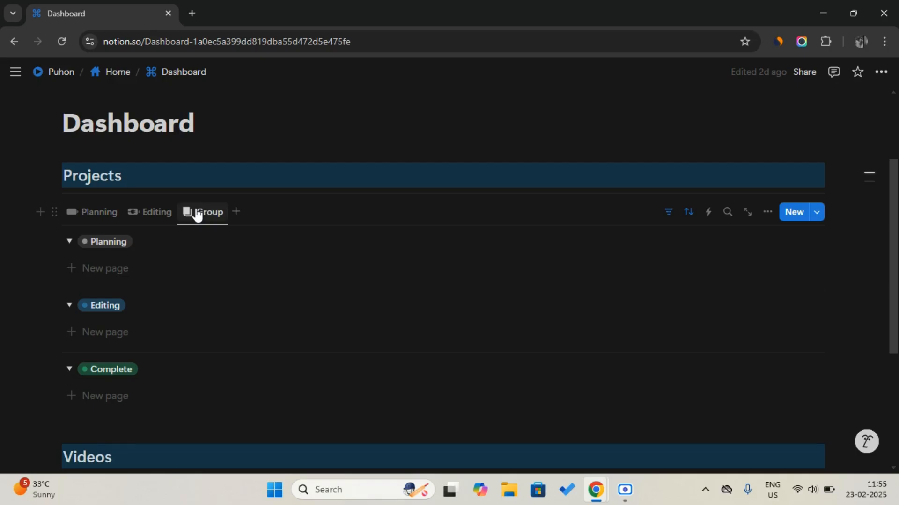
left_click(70, 371)
left_click(71, 306)
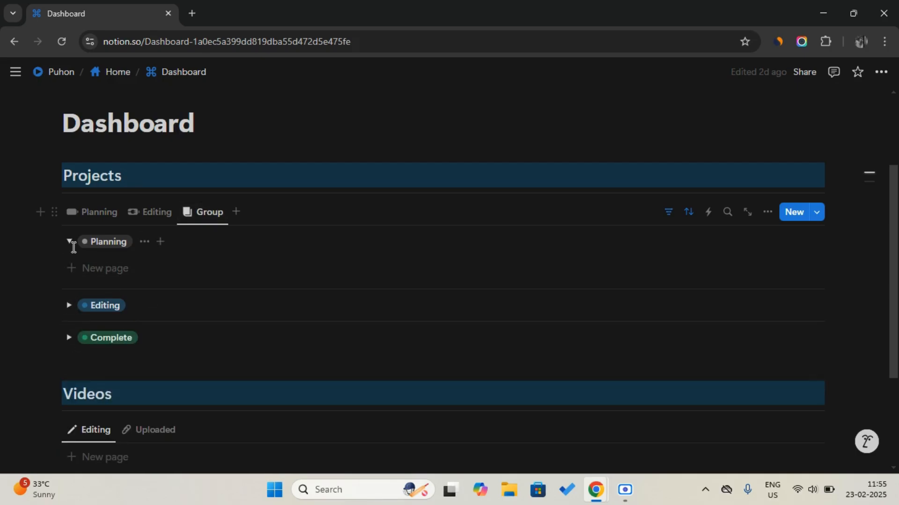
left_click(69, 241)
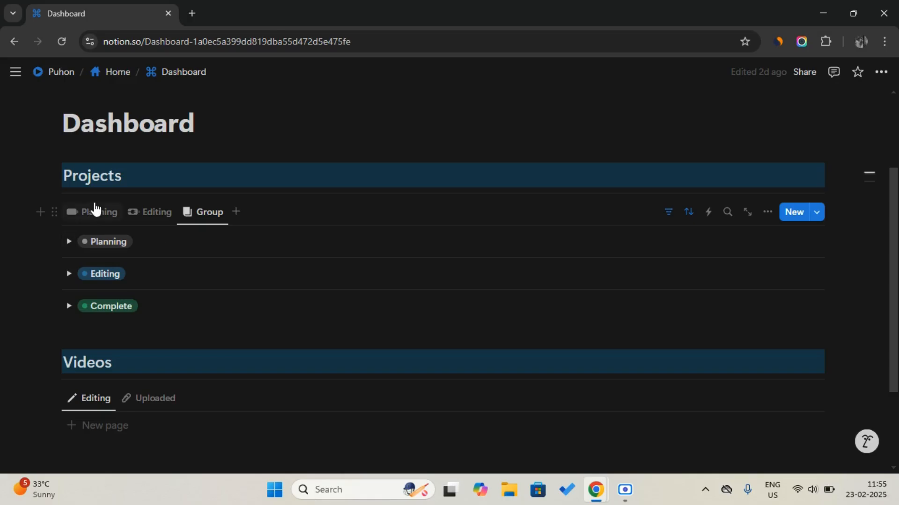
left_click(95, 210)
scroll(95, 206, "down", 2)
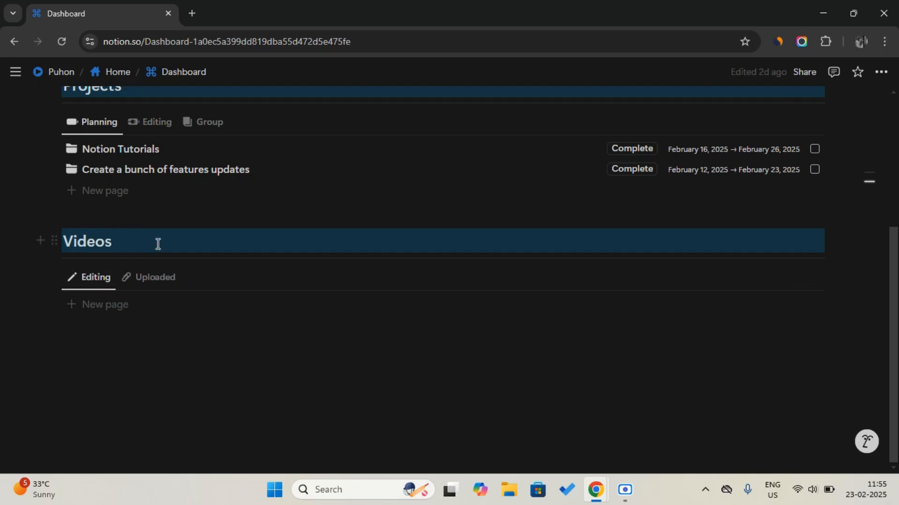
- Return to the Home page and open the Quick Capture page to view its Videos list
left_click(118, 72)
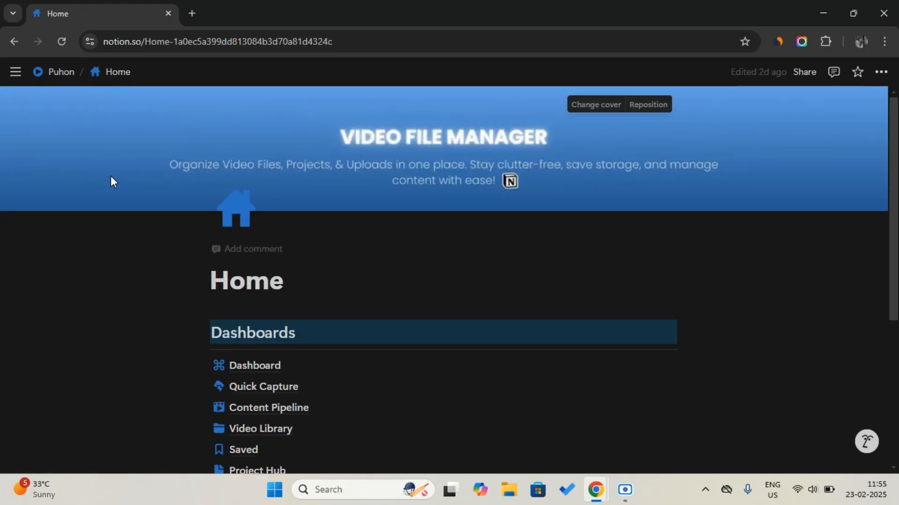
scroll(111, 175, "down", 3)
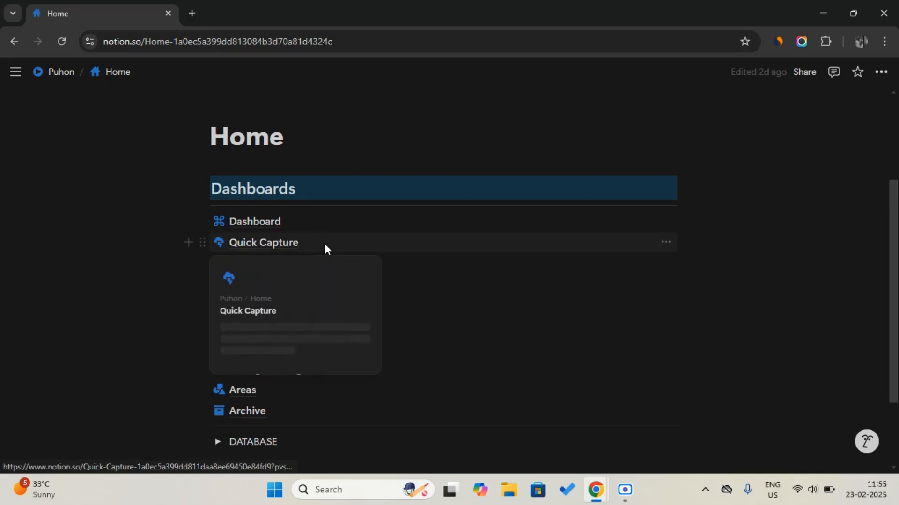
left_click(325, 244)
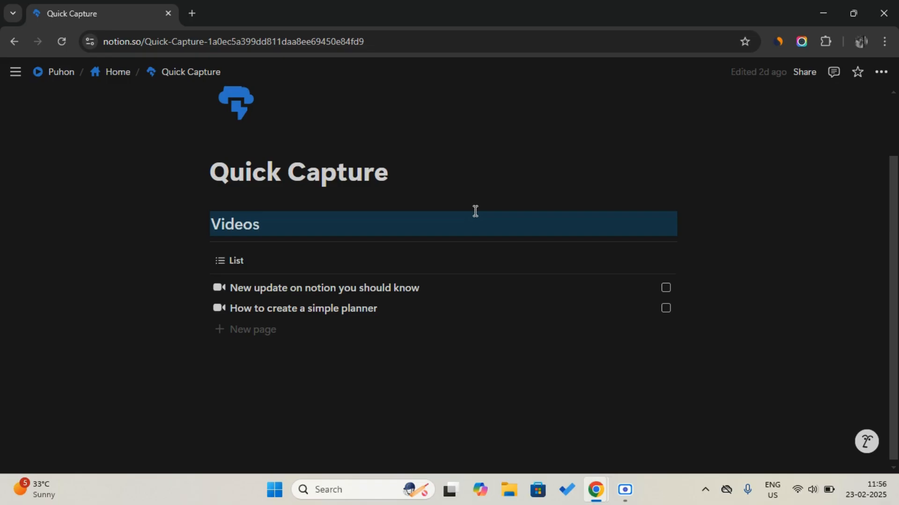
- Go back to Home, open the Content Pipeline page and review its Videos section and Project Timeline
left_click(109, 74)
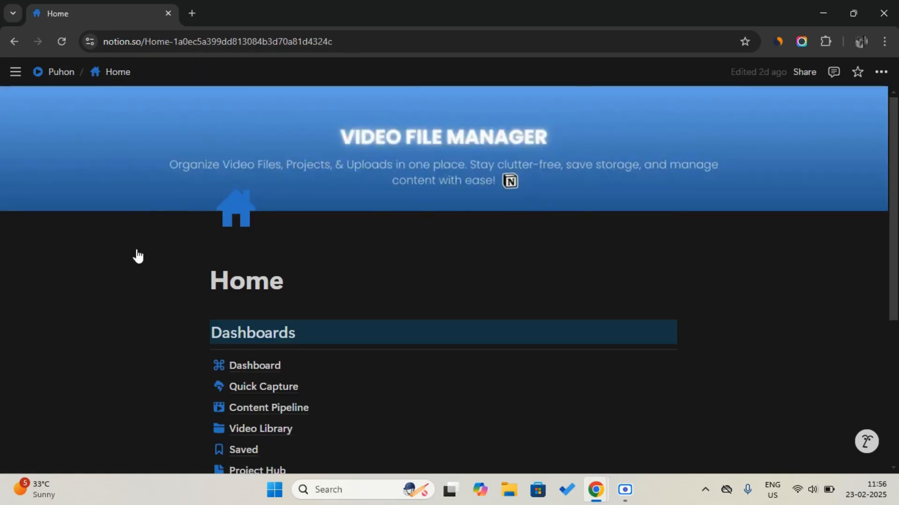
scroll(136, 253, "down", 2)
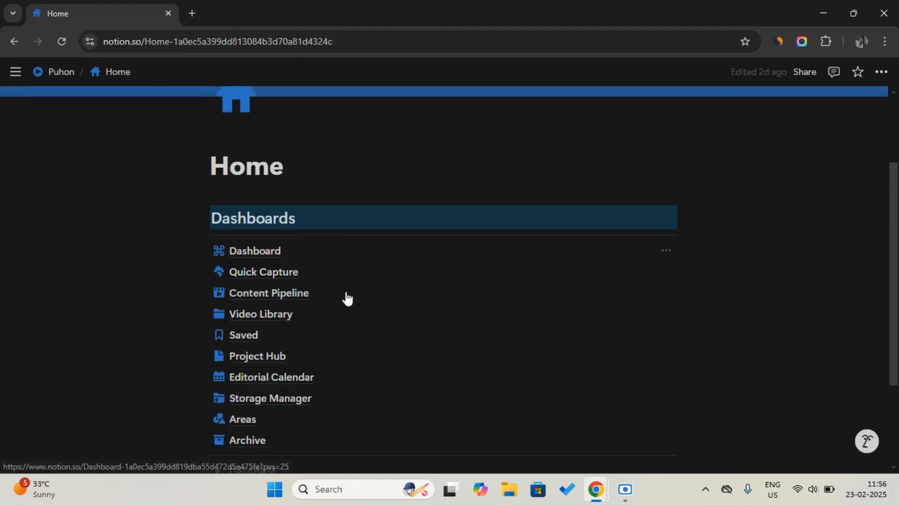
mouse_move(344, 300)
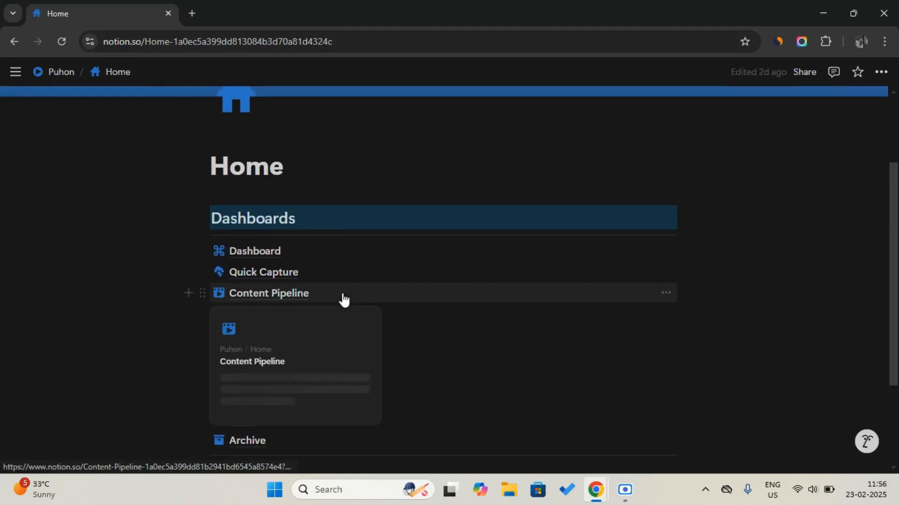
left_click(344, 300)
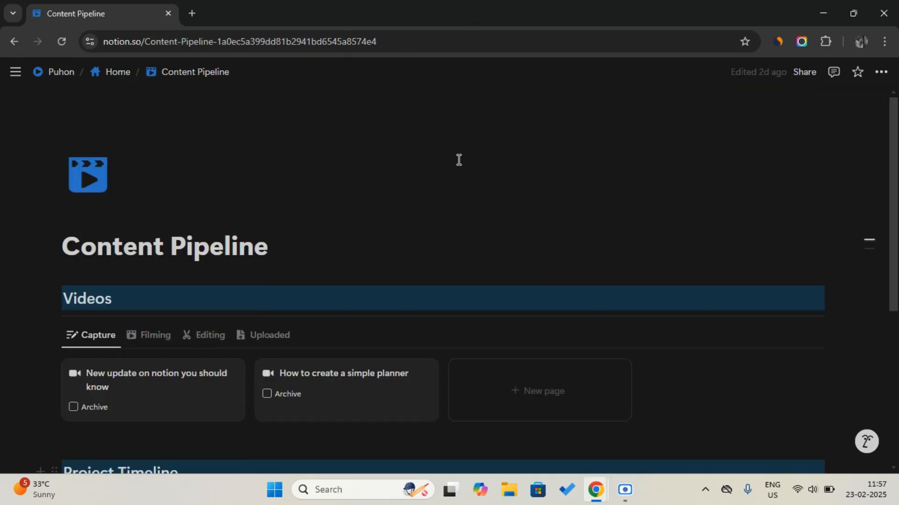
scroll(457, 159, "down", 2)
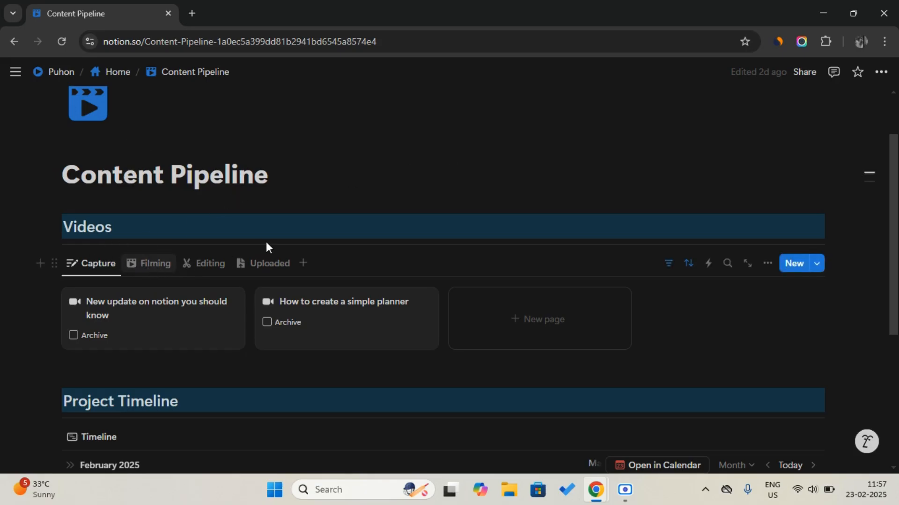
scroll(266, 241, "down", 3)
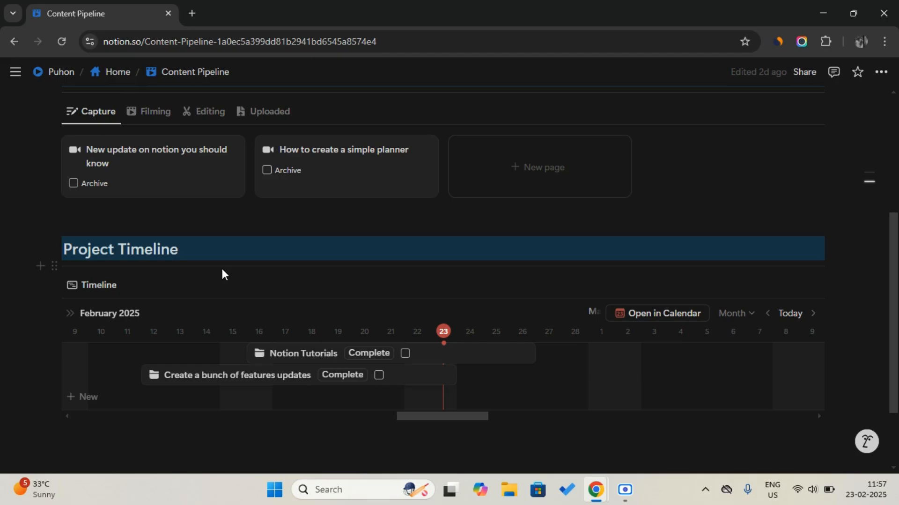
- Open the Video Library page from Home and compare the All and Recent views of the Video Uploaded section
left_click(117, 76)
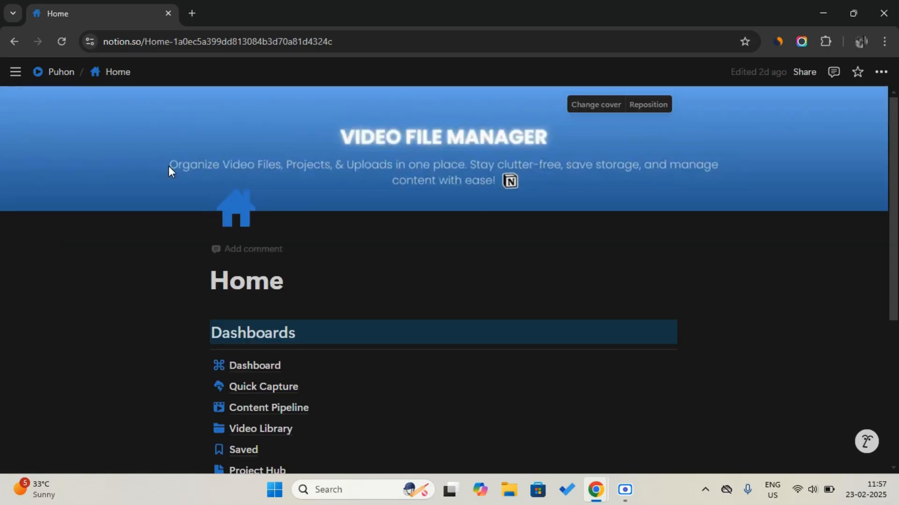
scroll(169, 166, "down", 3)
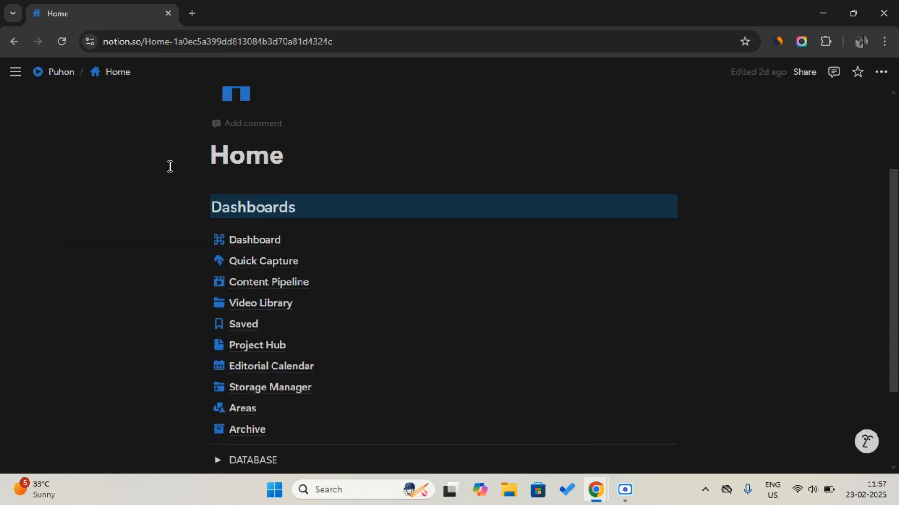
left_click(323, 311)
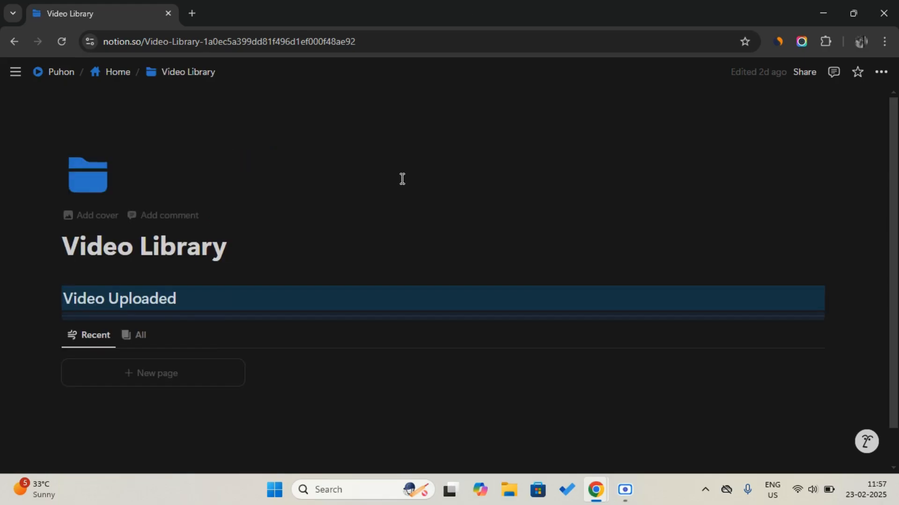
scroll(402, 179, "down", 1)
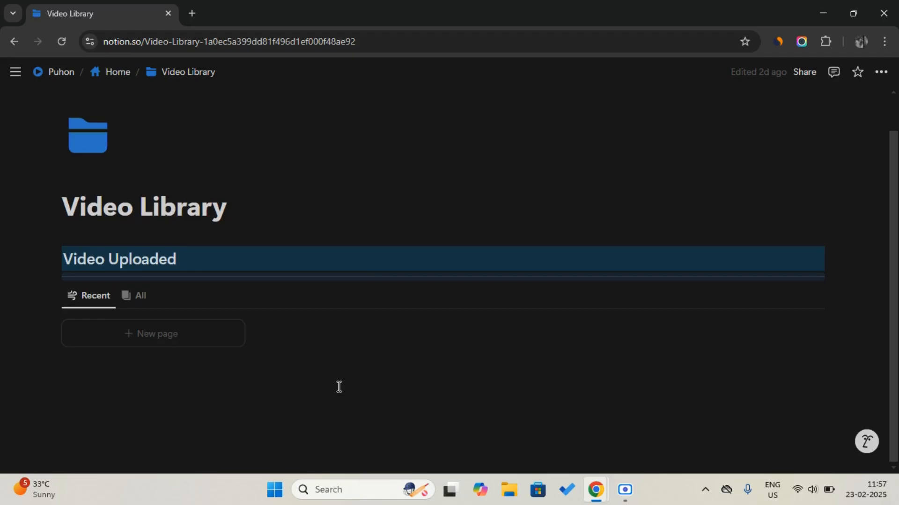
left_click(140, 305)
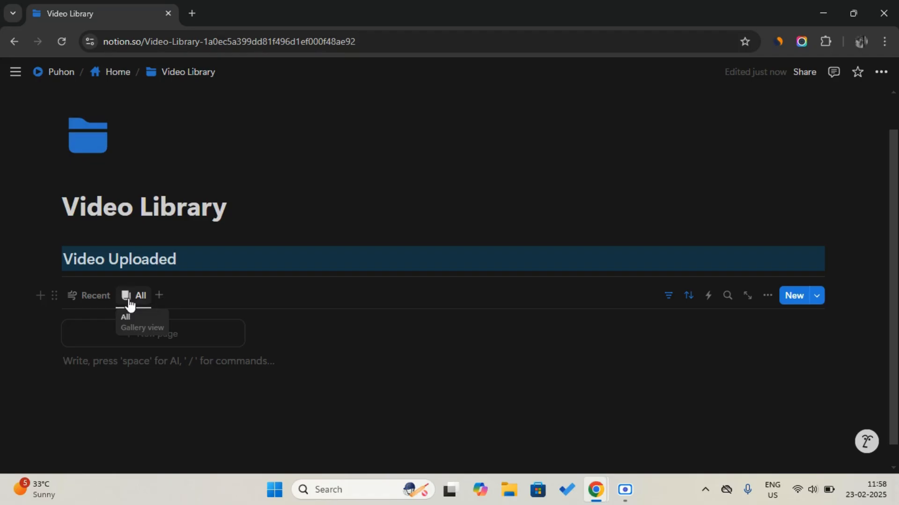
left_click(105, 297)
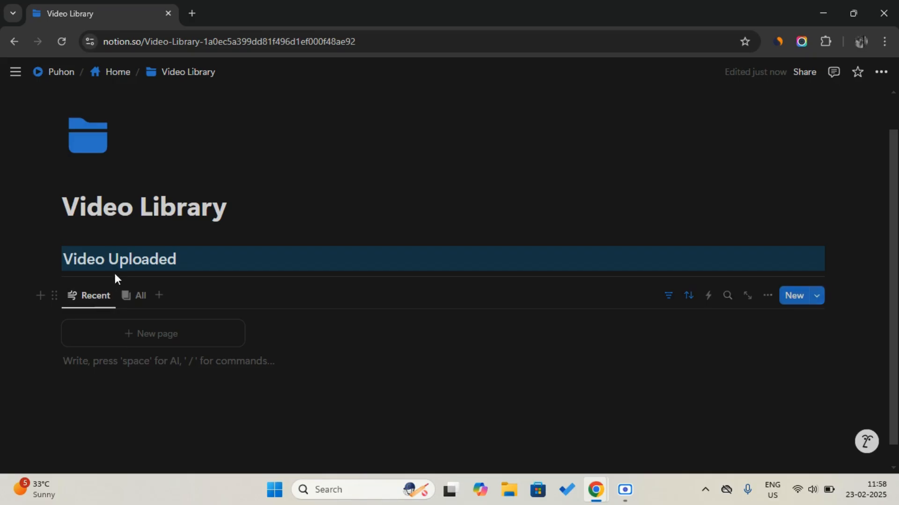
left_click(129, 257)
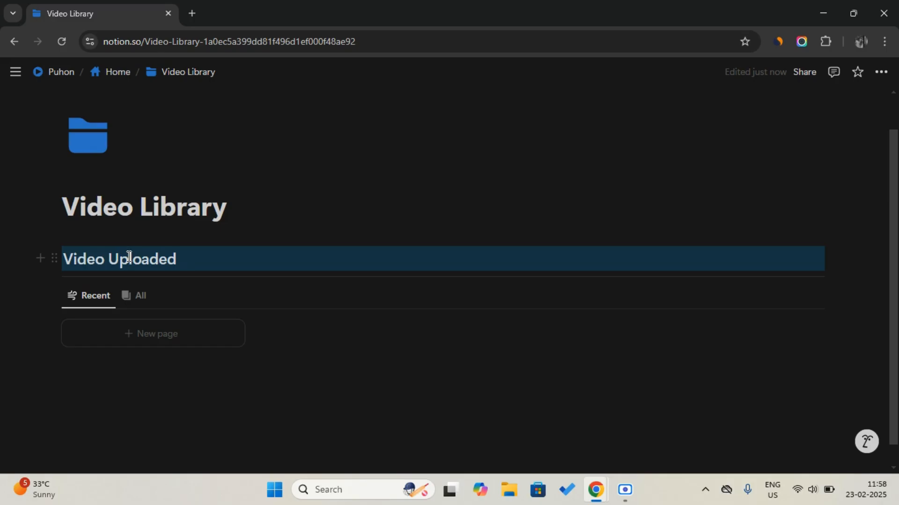
- Return to Home and open the Saved page to view its Saved Video Files gallery
left_click(125, 74)
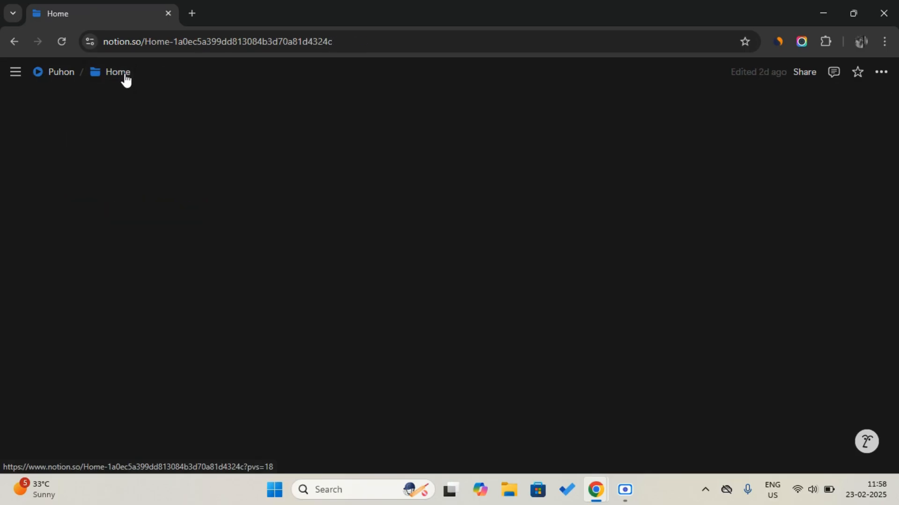
scroll(83, 258, "down", 4)
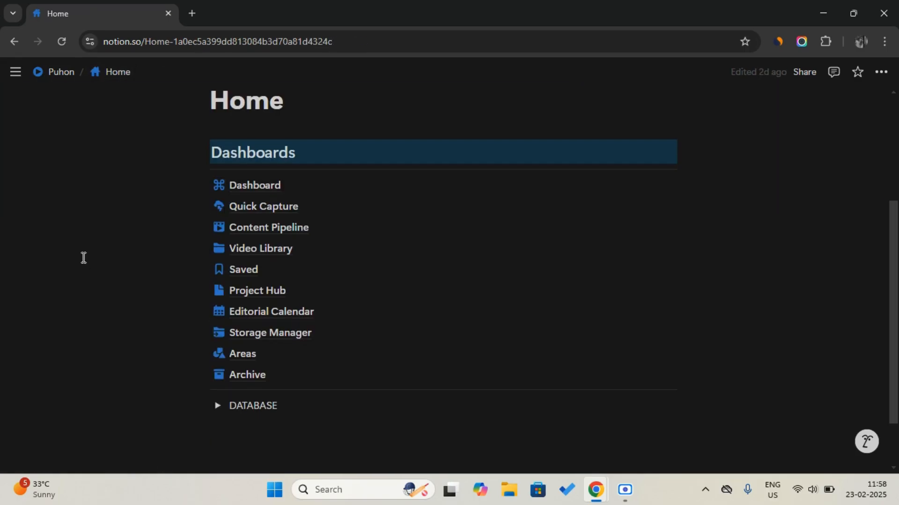
left_click(288, 282)
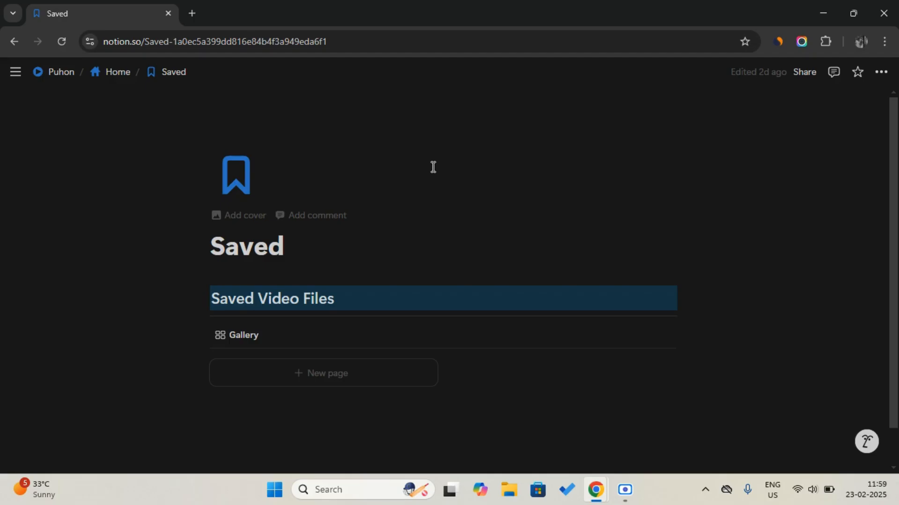
- Return to Home and open the Project Hub page to review its Projects - Status and Project - Timeline sections
left_click(114, 73)
scroll(118, 219, "down", 3)
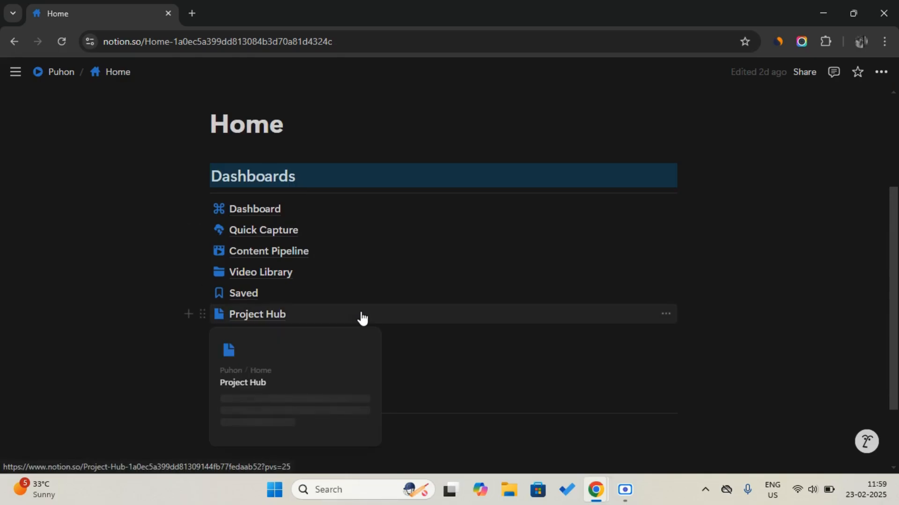
left_click(361, 318)
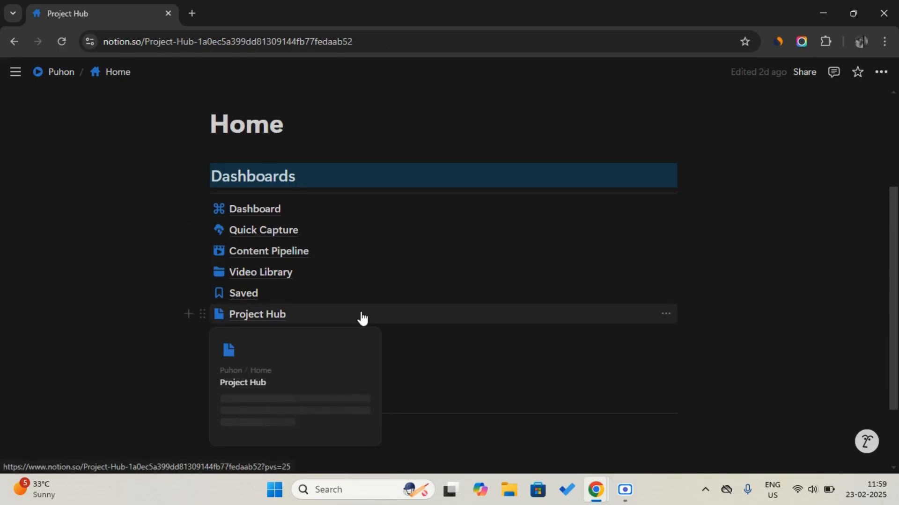
scroll(399, 260, "down", 4)
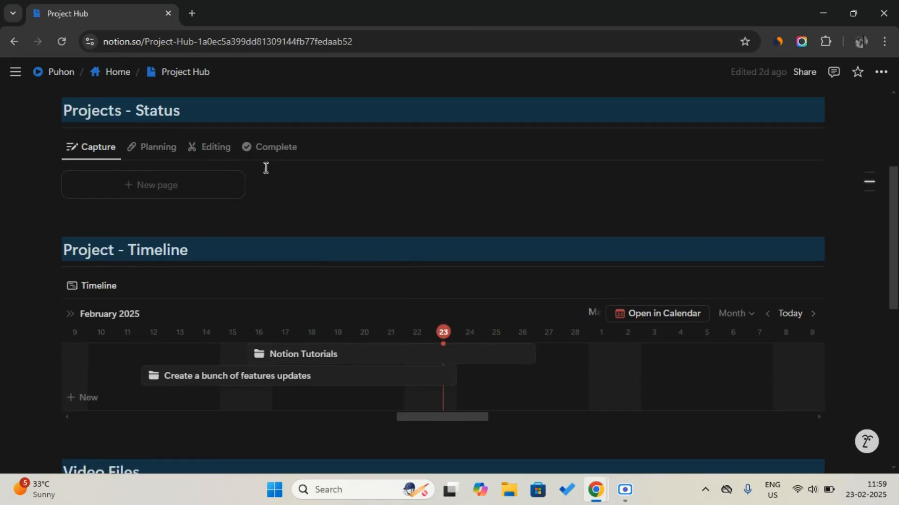
mouse_move(159, 131)
scroll(310, 231, "down", 2)
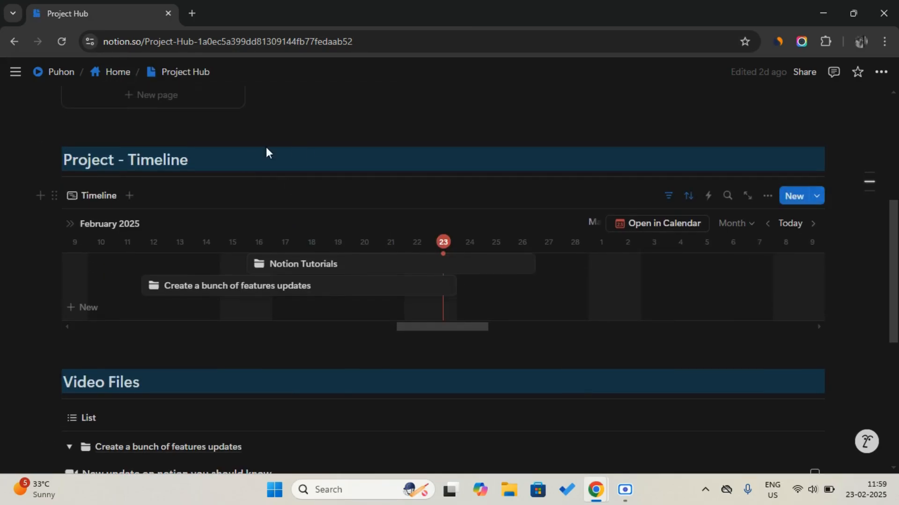
- Collapse the "Create a bunch of features updates" and "Notion Tutorials" groups in the Video Files list
scroll(336, 253, "down", 5)
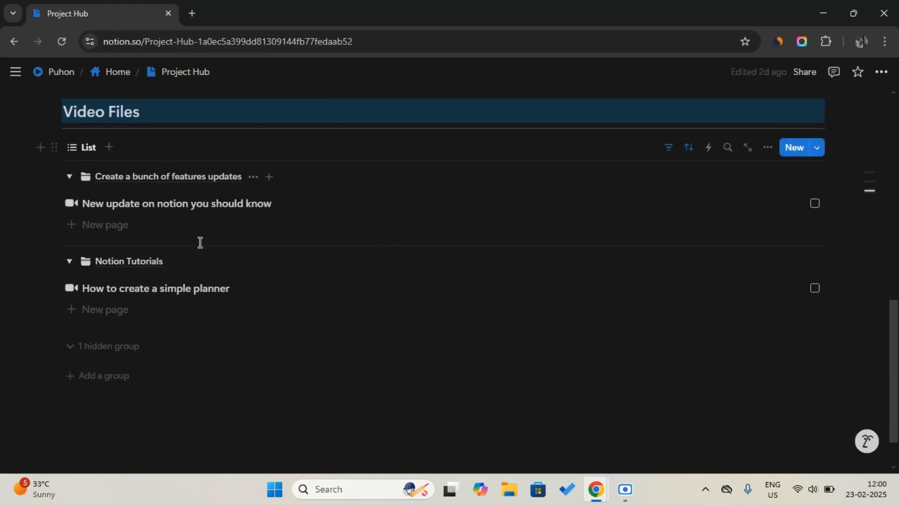
left_click(69, 177)
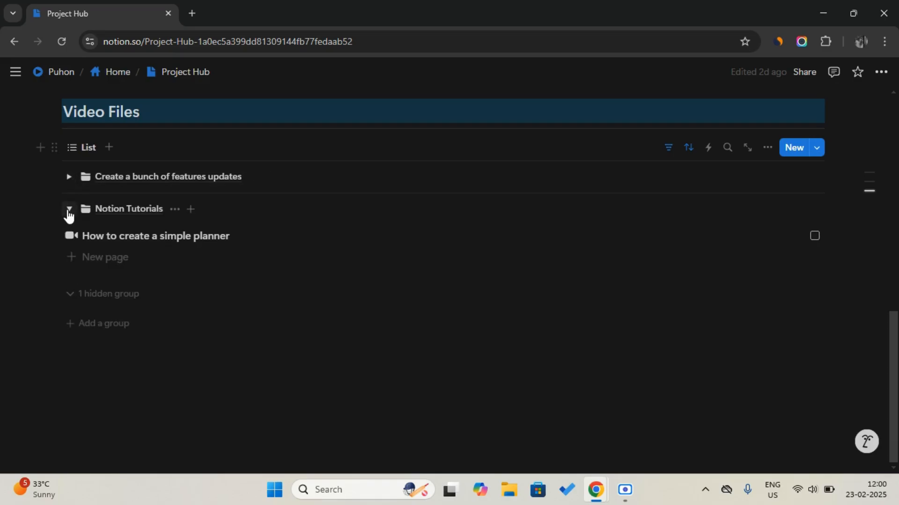
left_click(68, 209)
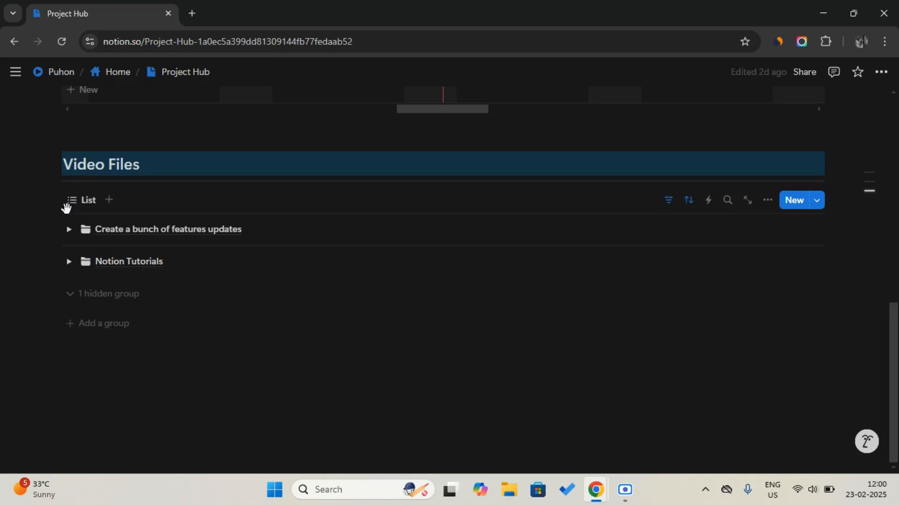
- Go back to Home and open the Editorial Calendar page to look through its Published calendar for March 2025
left_click(123, 75)
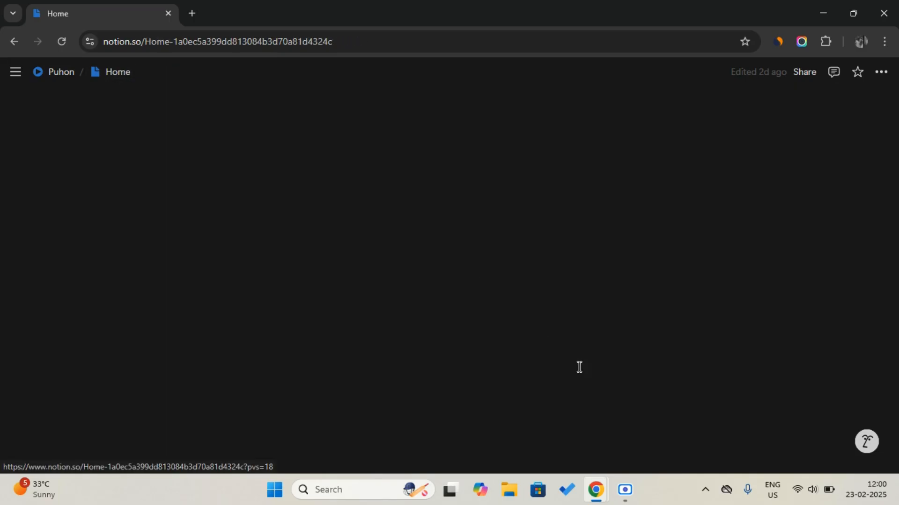
scroll(504, 177, "down", 2)
left_click(504, 177)
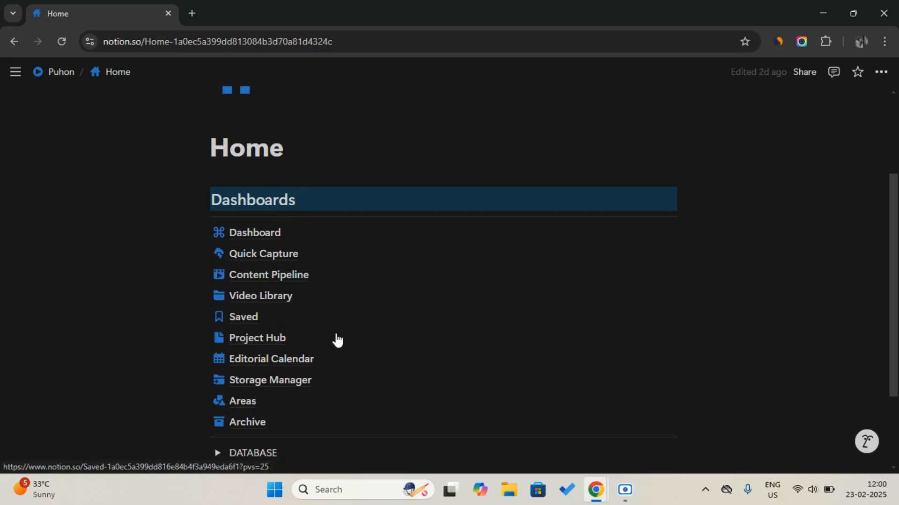
left_click(331, 366)
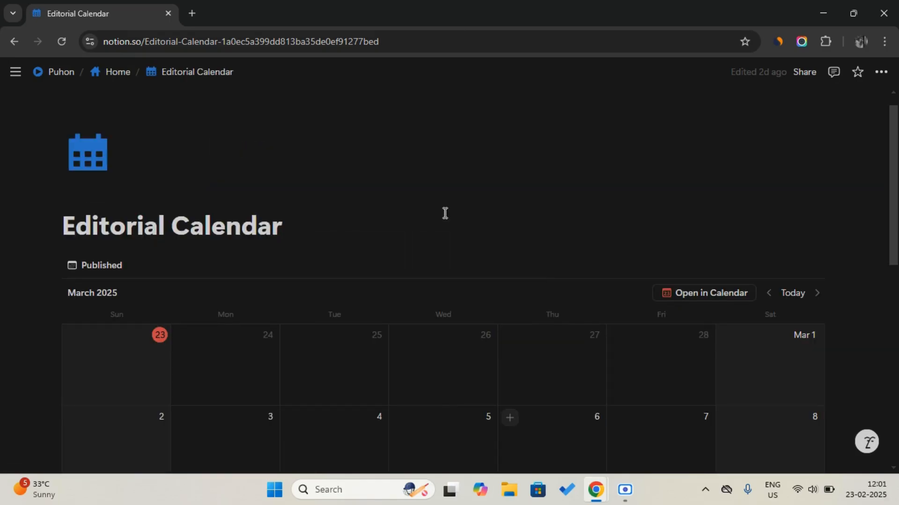
scroll(382, 202, "down", 4)
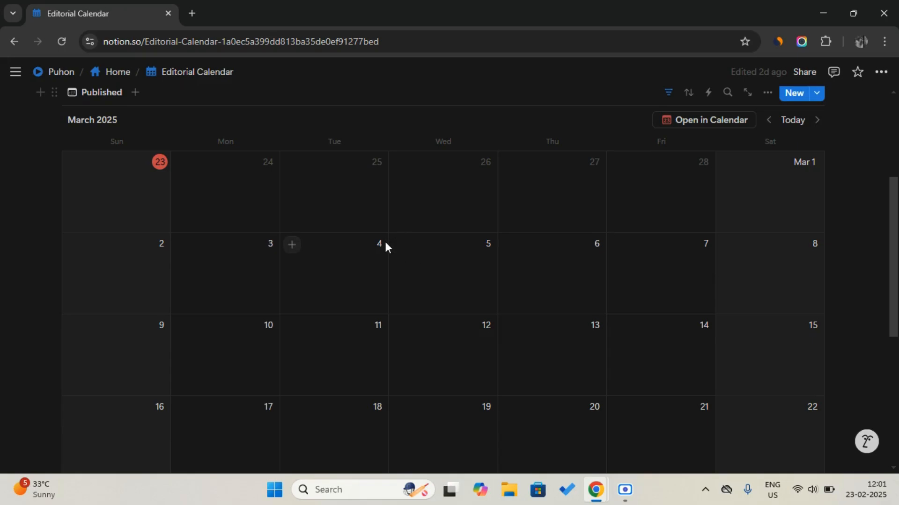
scroll(385, 244, "down", 2)
scroll(384, 244, "down", 1)
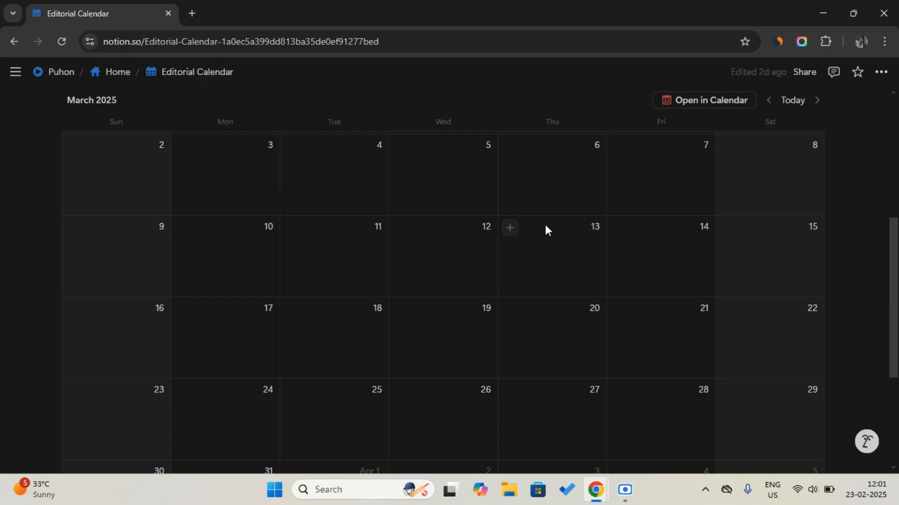
- Open the Storage Manager page from Home and check the Recent, Videos and Link views of its Videos section
left_click(107, 79)
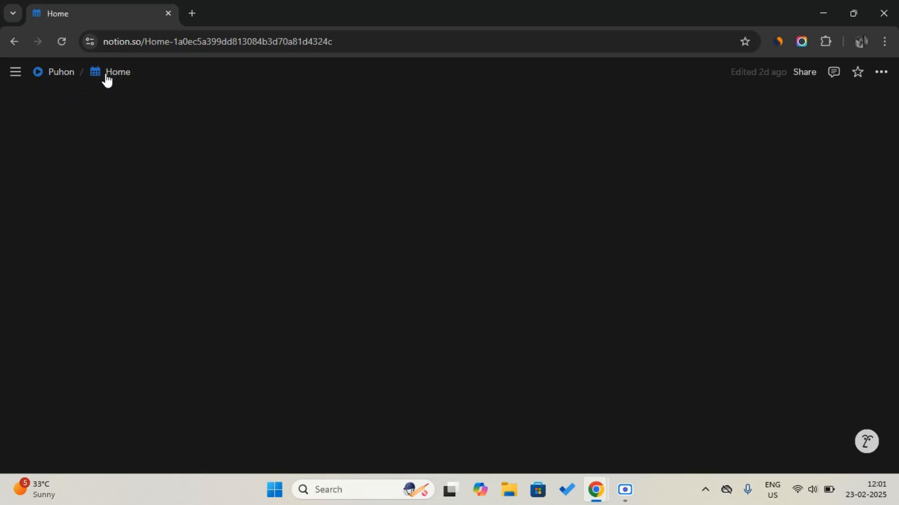
scroll(118, 219, "down", 4)
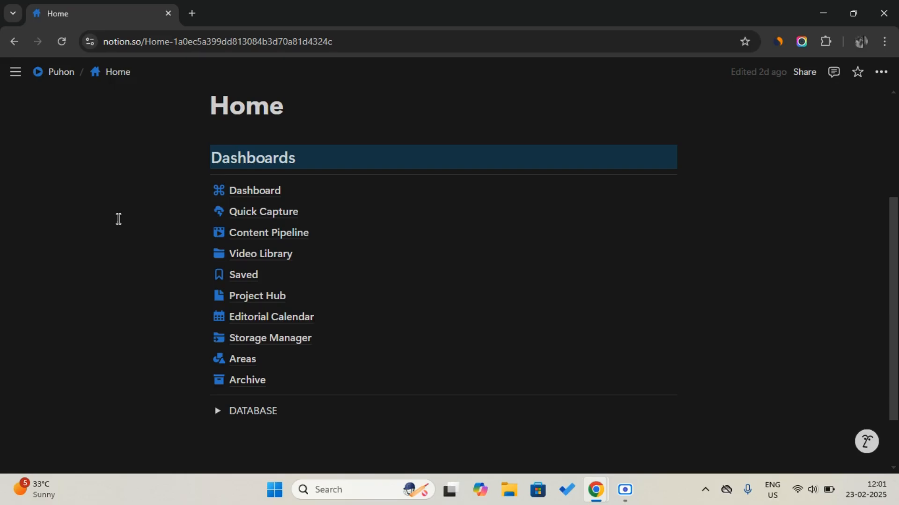
scroll(119, 219, "down", 1)
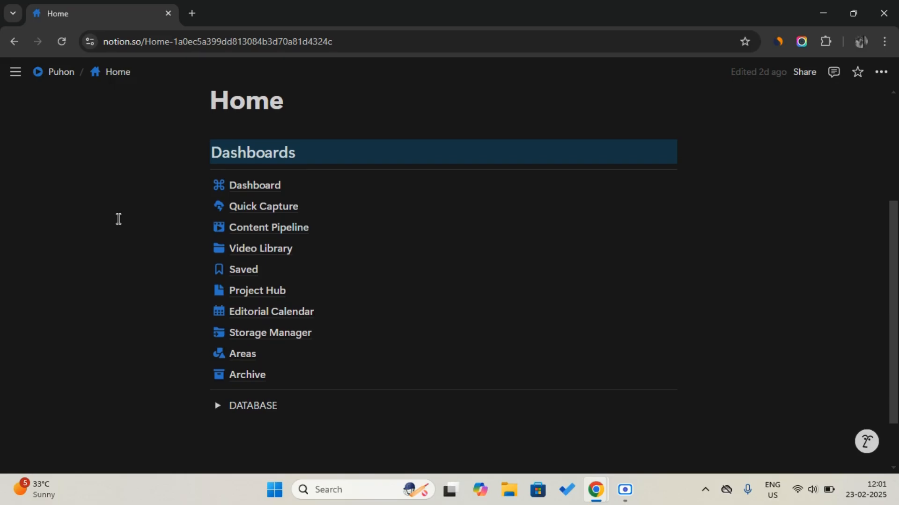
left_click(352, 334)
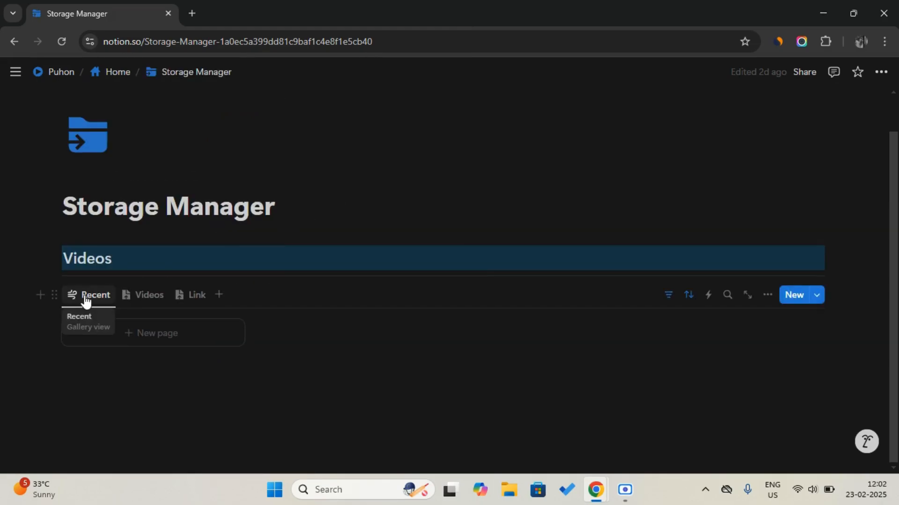
left_click(148, 305)
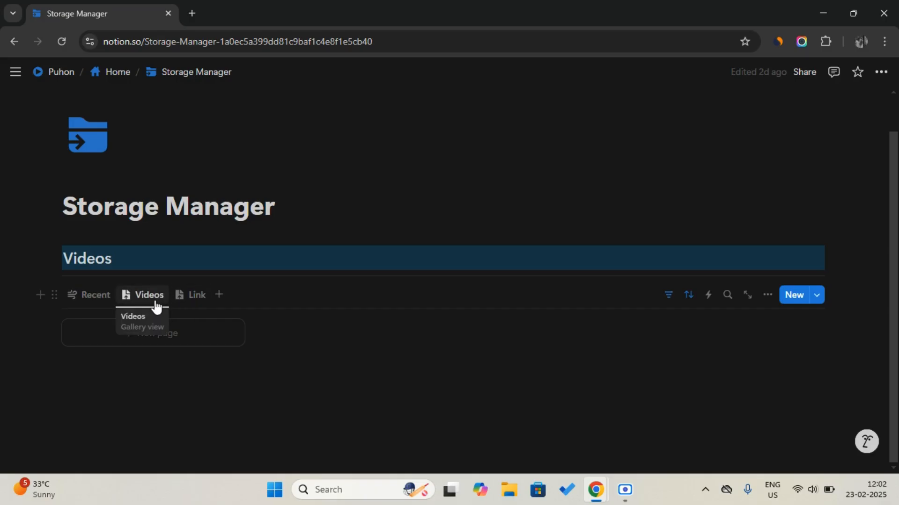
left_click(191, 304)
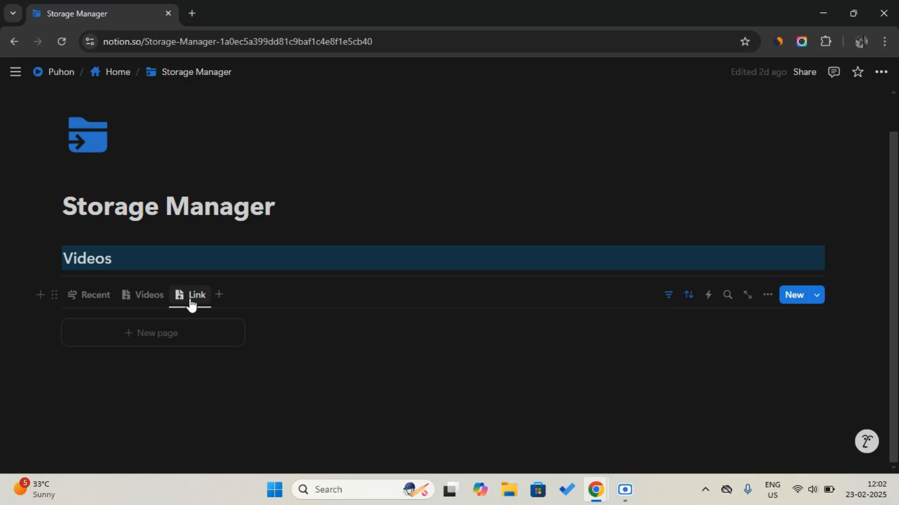
- Return to Home and open the Areas page to review its Tutorials, Vlogs, Reviews and Challenge tables
left_click(118, 71)
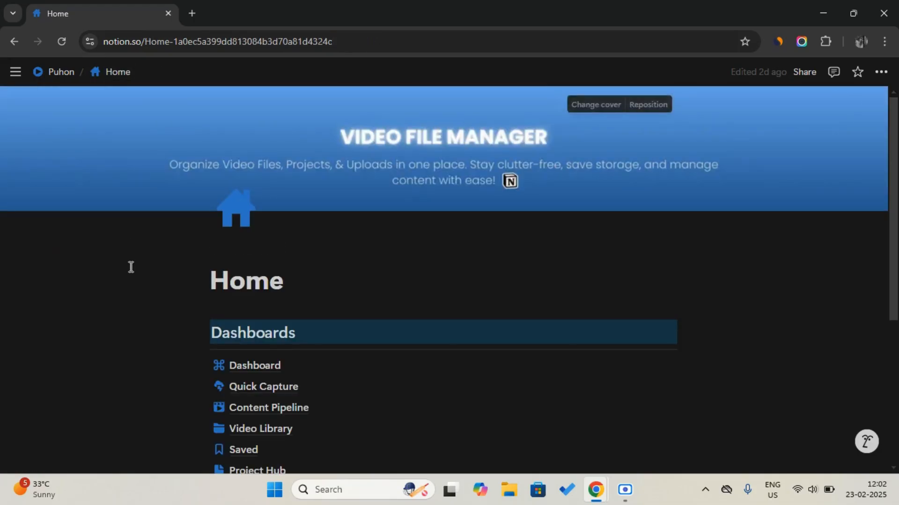
scroll(131, 266, "down", 3)
scroll(131, 267, "down", 1)
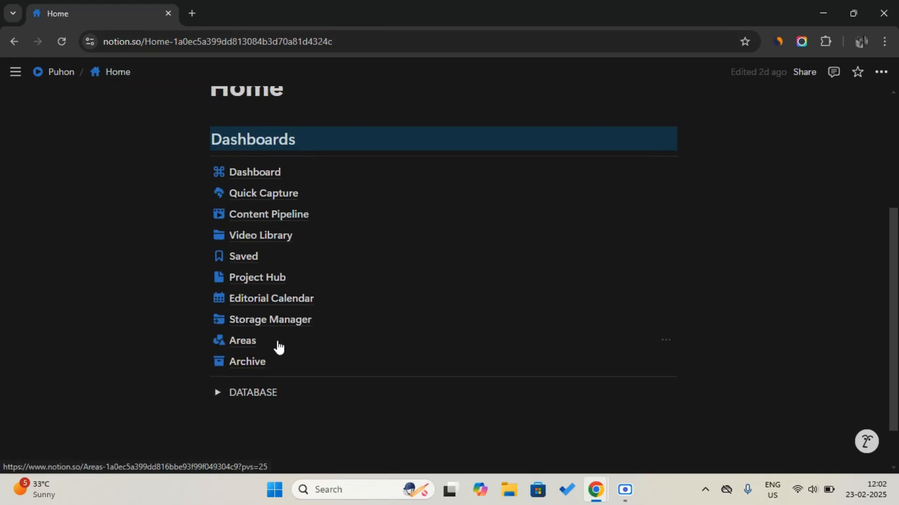
left_click(278, 347)
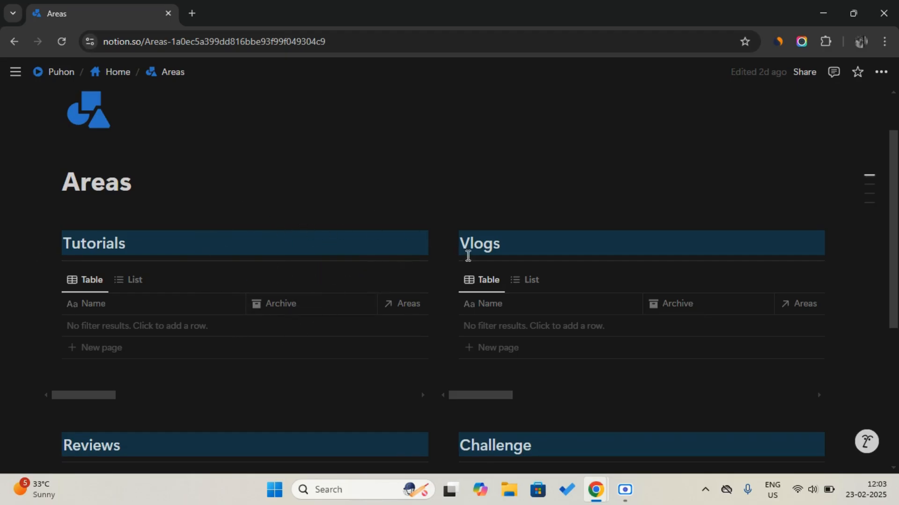
scroll(486, 247, "down", 3)
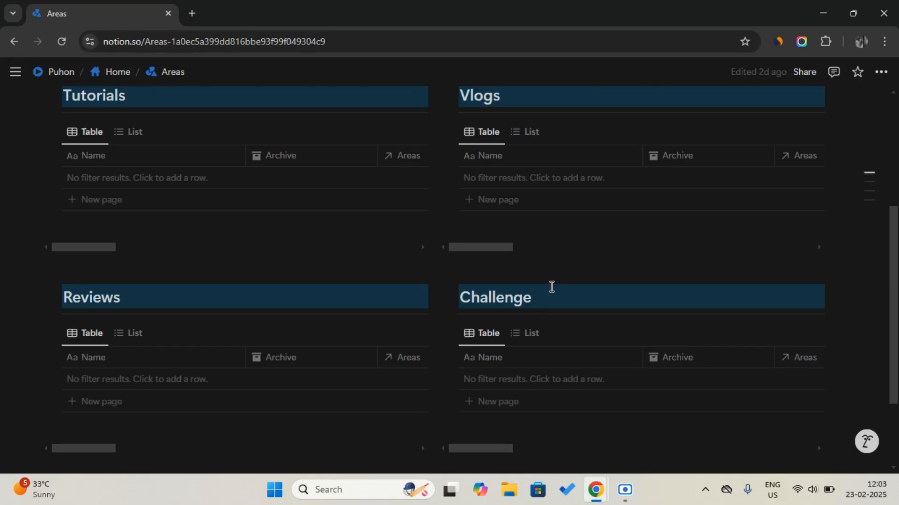
scroll(551, 287, "down", 2)
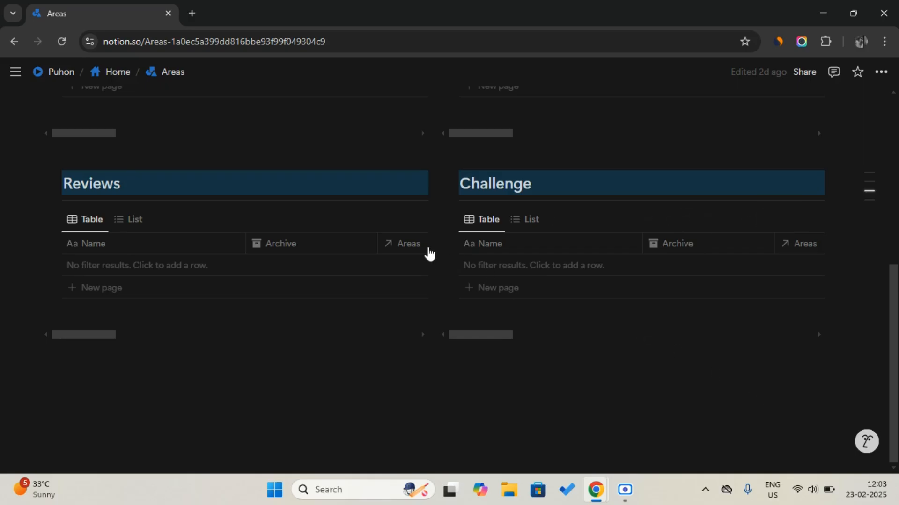
- Copy the Reviews and Challenge sections and paste them as new sections at the end of the Areas page
left_click_drag(765, 401, 276, 175)
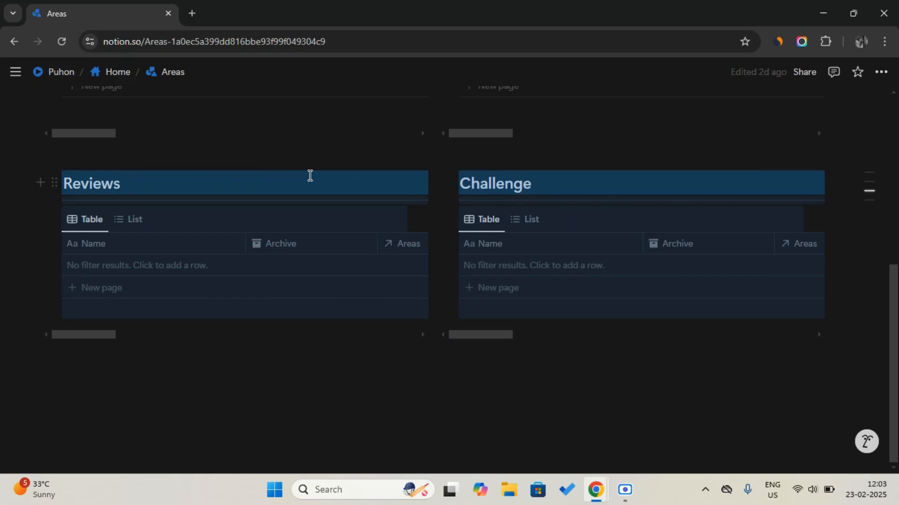
left_click(270, 398)
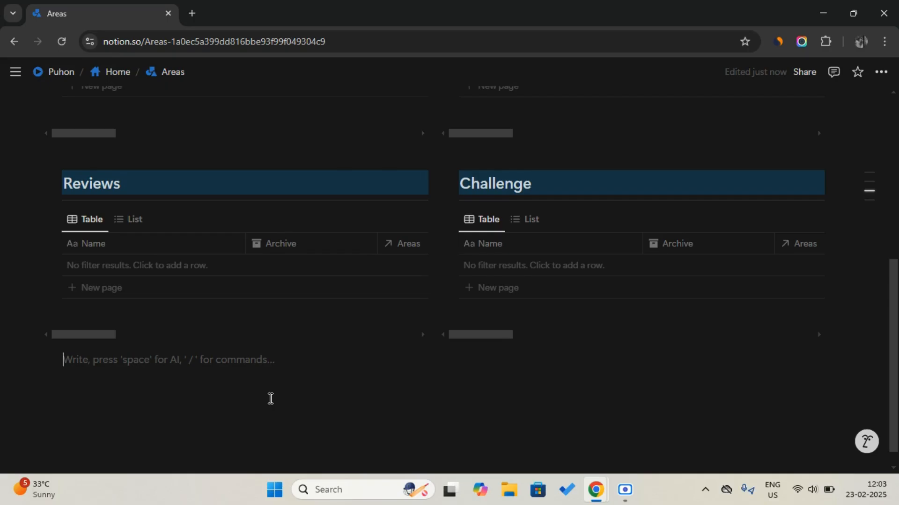
key("ctrl+v")
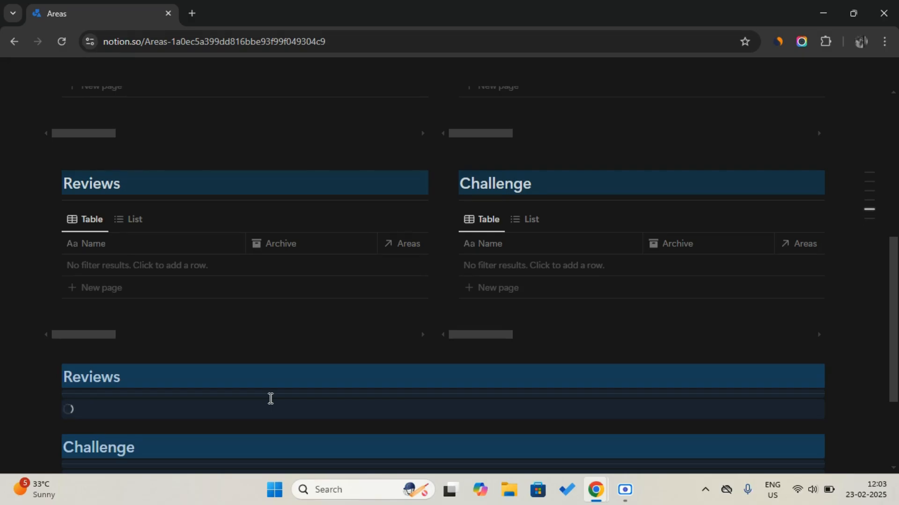
scroll(270, 399, "down", 2)
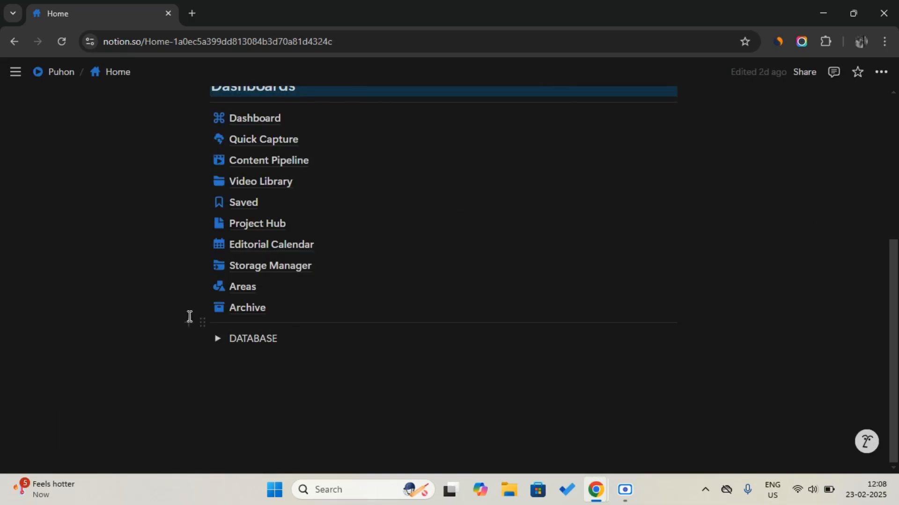
- Open the Archive page from Home, review its Areas, Video Files and Projects tables, and check the Areas table's sort and filter settings
left_click(276, 309)
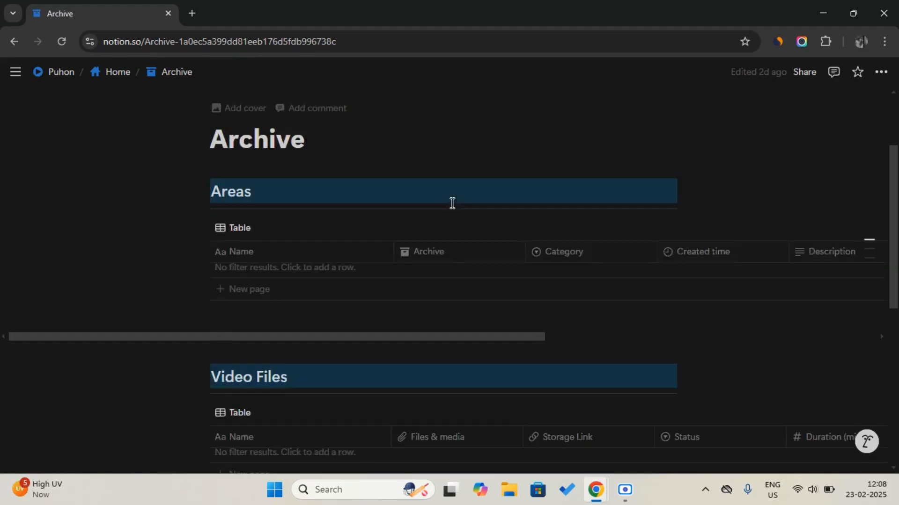
scroll(451, 206, "down", 1)
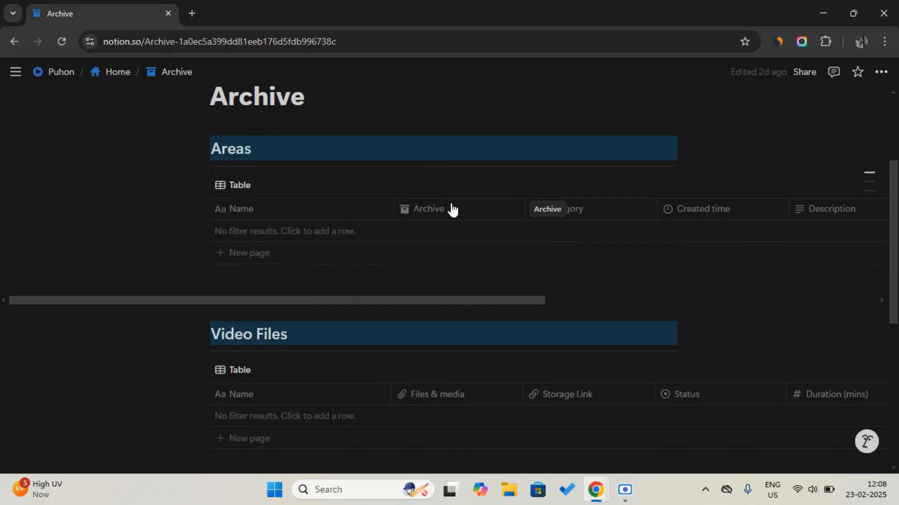
scroll(451, 208, "down", 7)
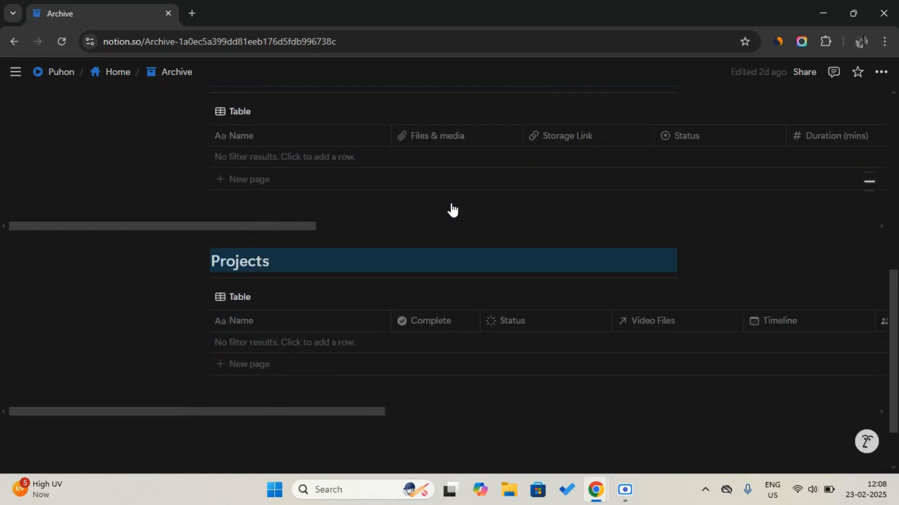
scroll(452, 209, "up", 6)
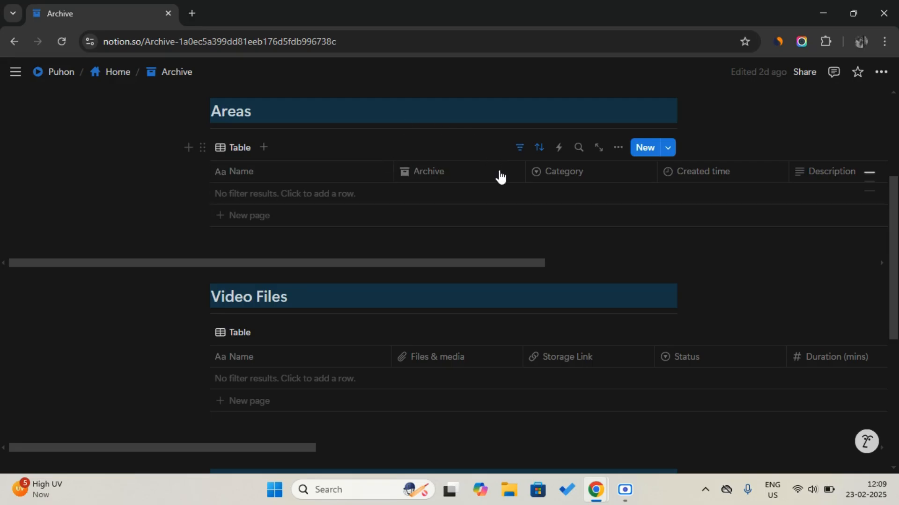
left_click(539, 149)
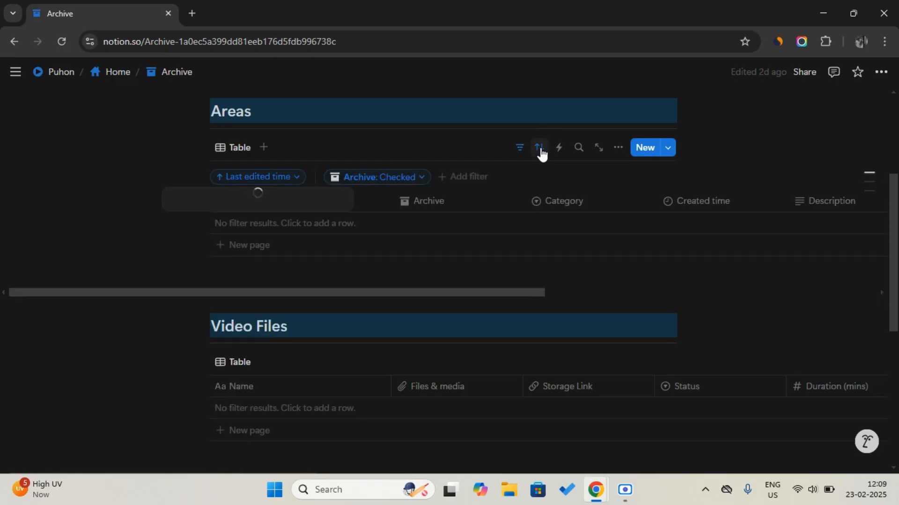
left_click(539, 149)
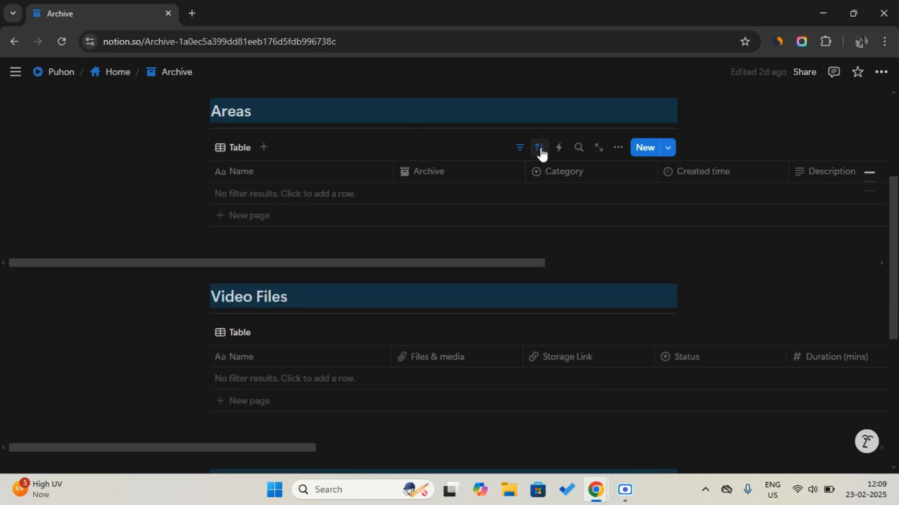
- Return to the Home page and go to its Dashboards list
left_click(109, 78)
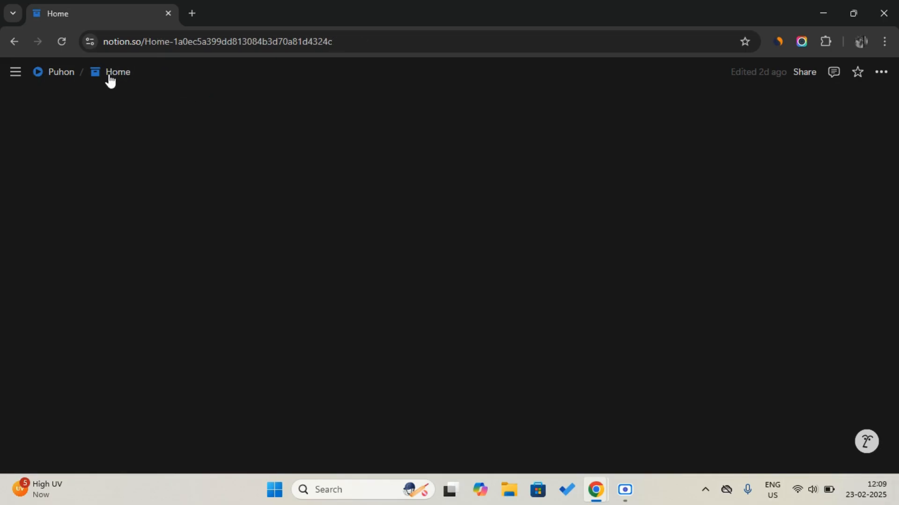
scroll(488, 259, "down", 3)
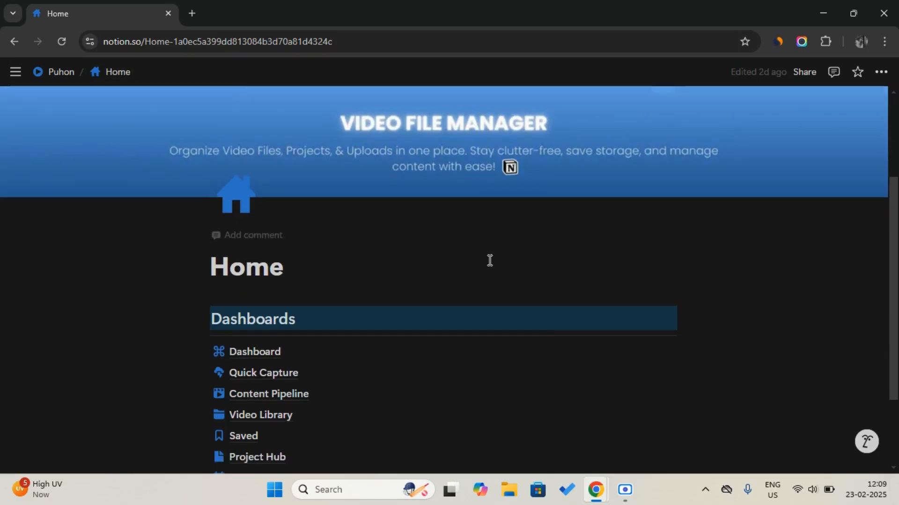